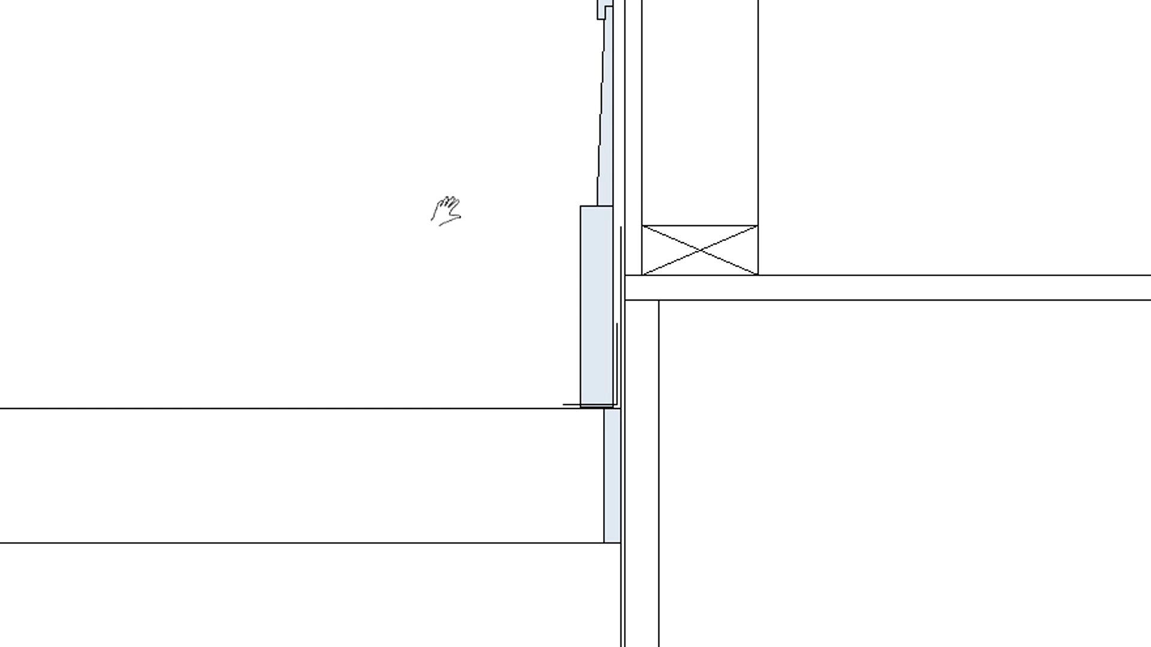
Pan to the siding/slab junction and select the siding panel above the slab.
mouse_move(449, 259)
middle_mouse_down()
mouse_move(400, 165)
mouse_move(449, 221)
middle_mouse_up()
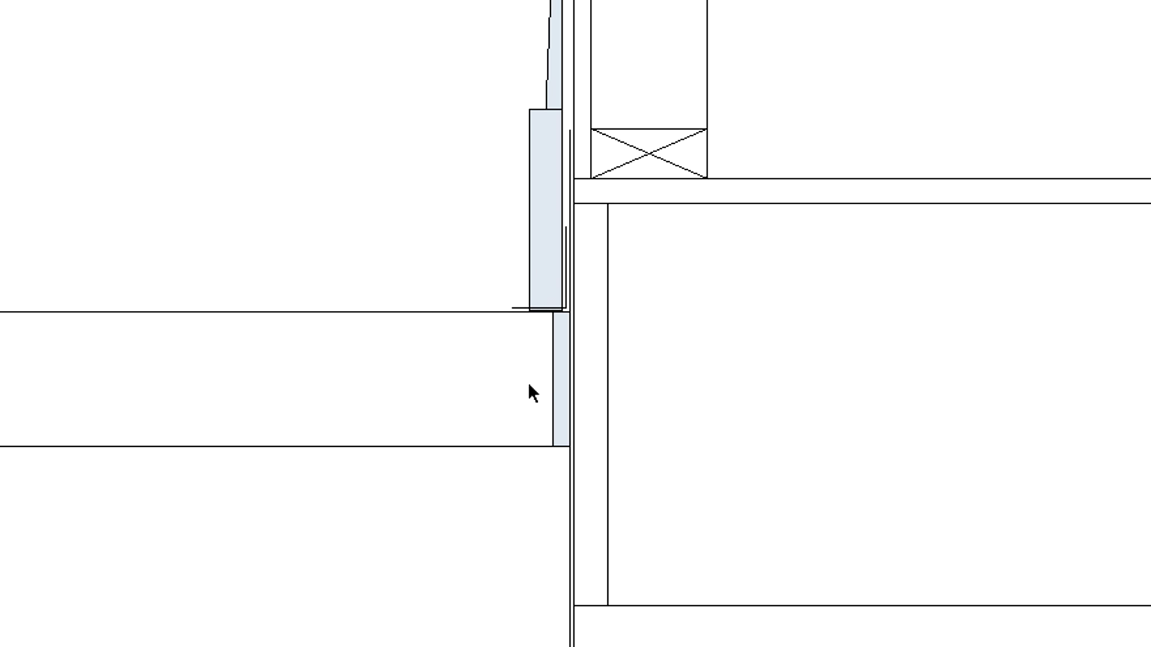
left_click(542, 166)
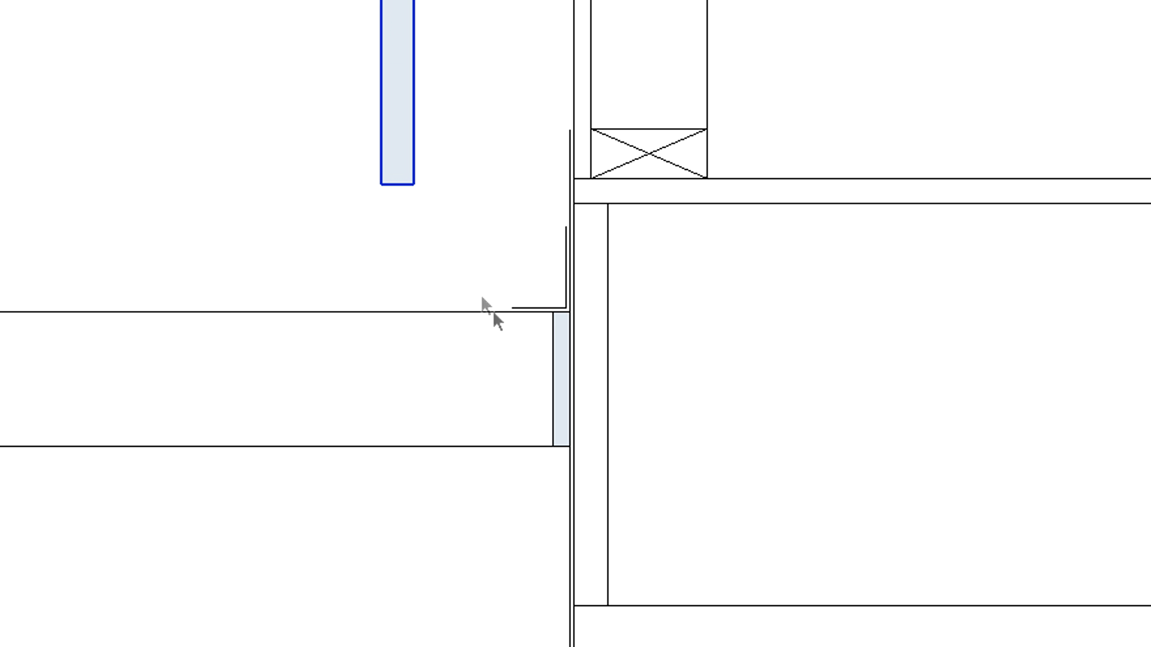
Select the expansion strip and the slab to move them away from the wall.
left_click(557, 378)
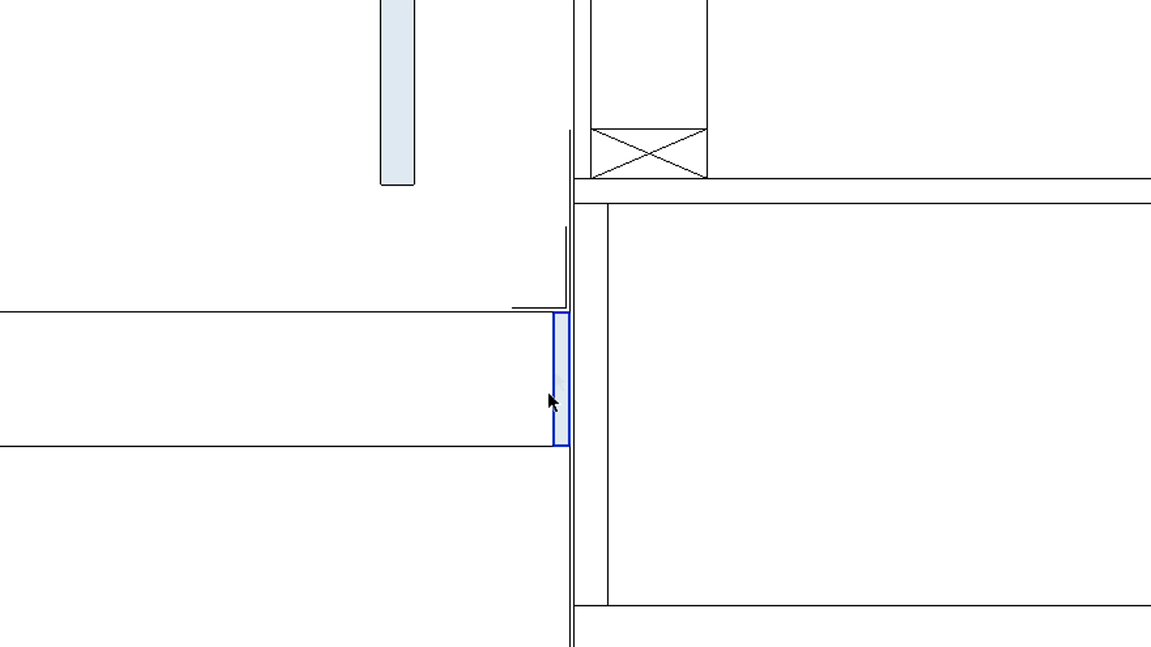
left_click(546, 433, "ctrl")
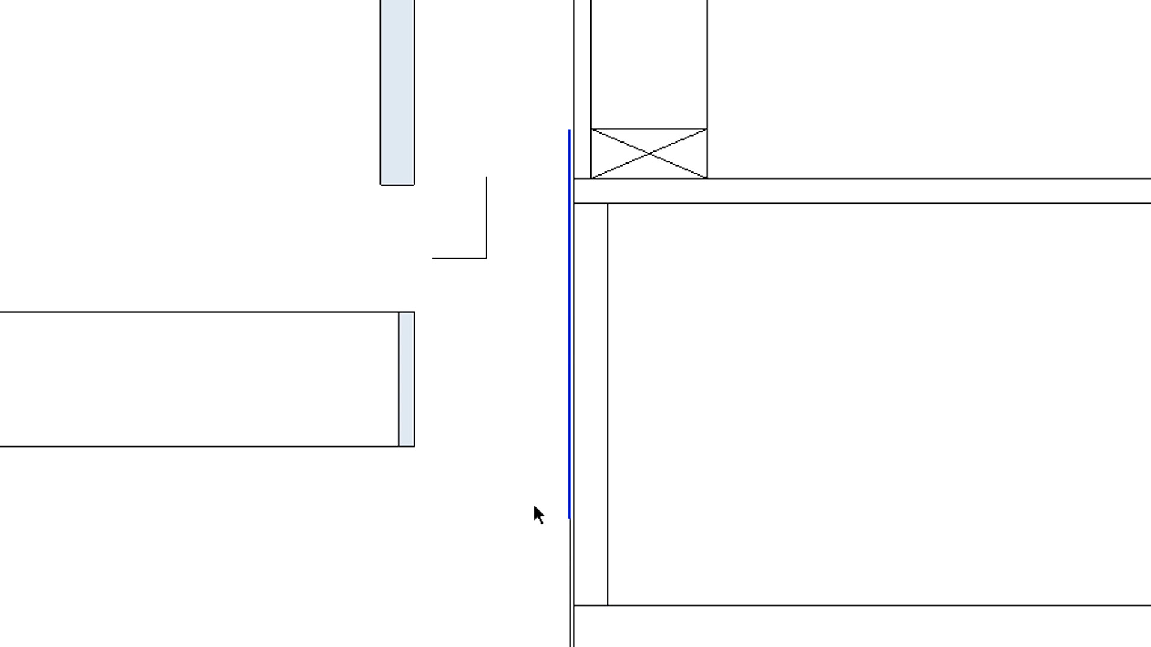
Extend the selection down the wall line to reposition the expansion strip.
left_click(569, 552, "ctrl")
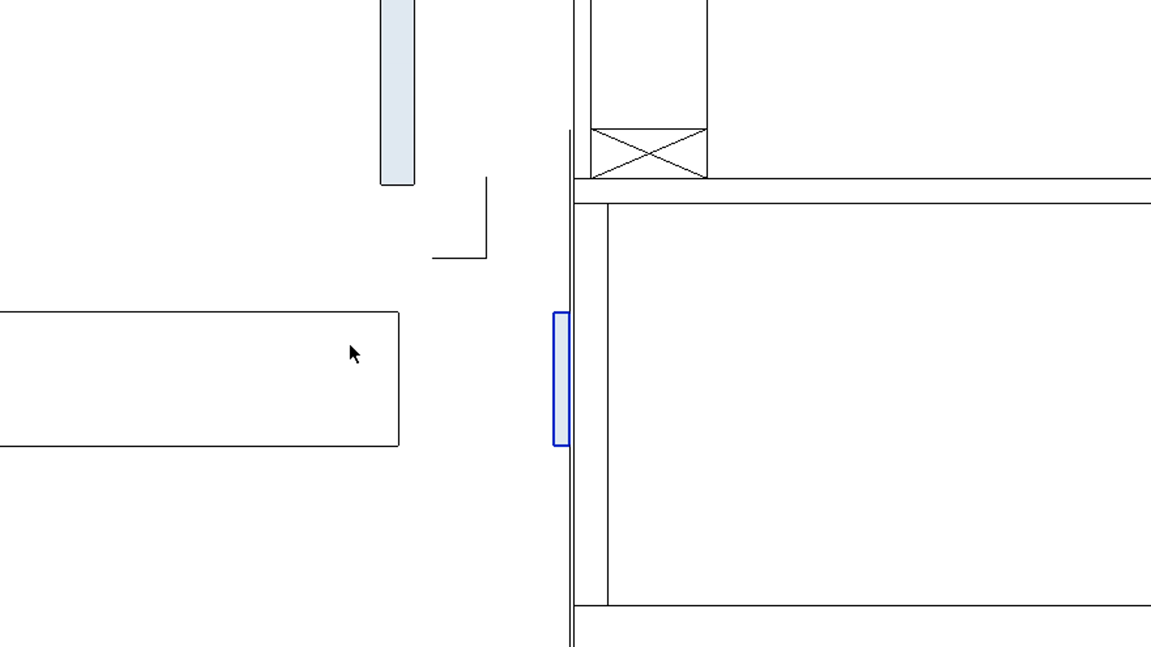
Snap the slab against the expansion strip.
left_click(401, 353)
left_click(391, 357)
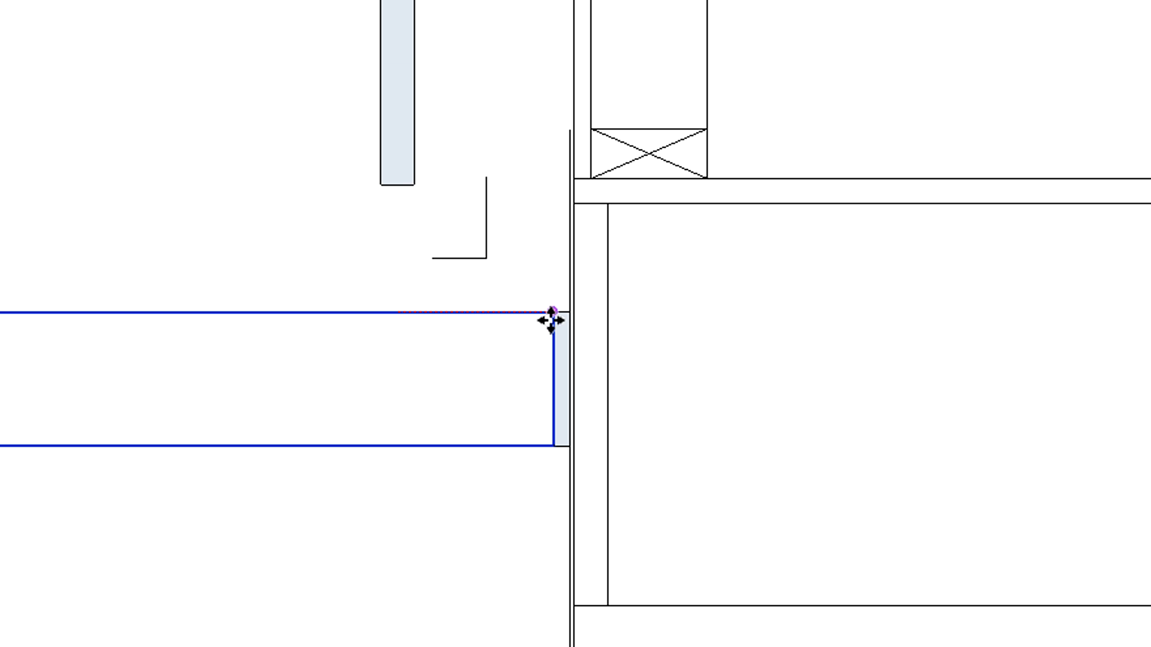
key("Escape")
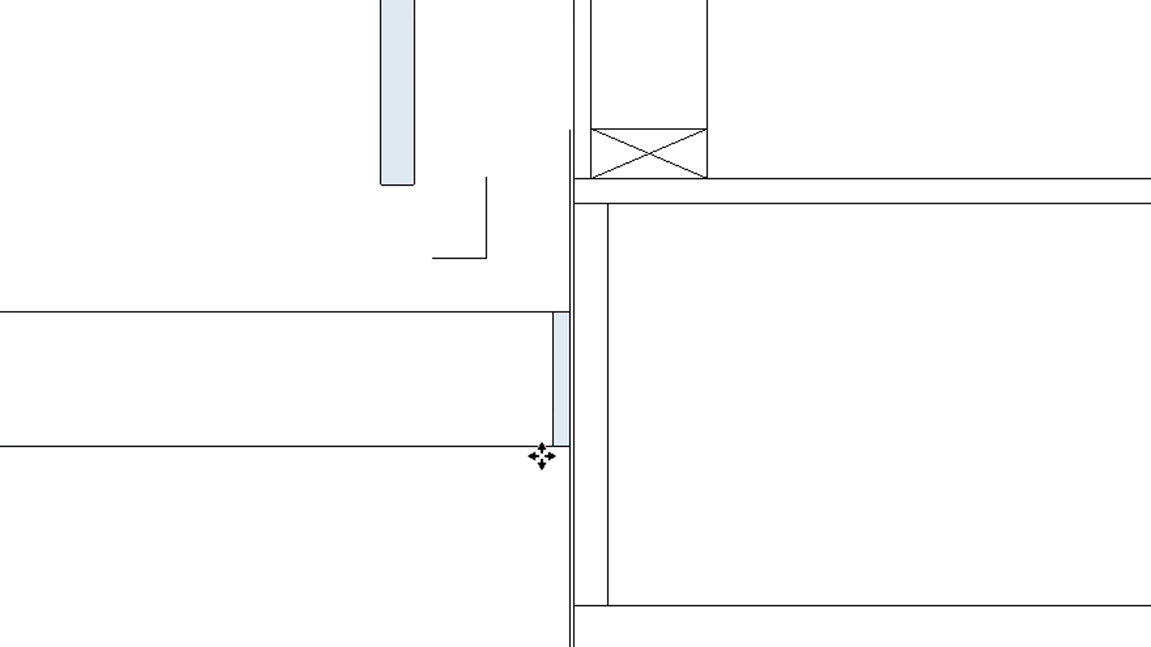
Move the L flashing to the wall, settled onto the slab.
left_click(485, 194)
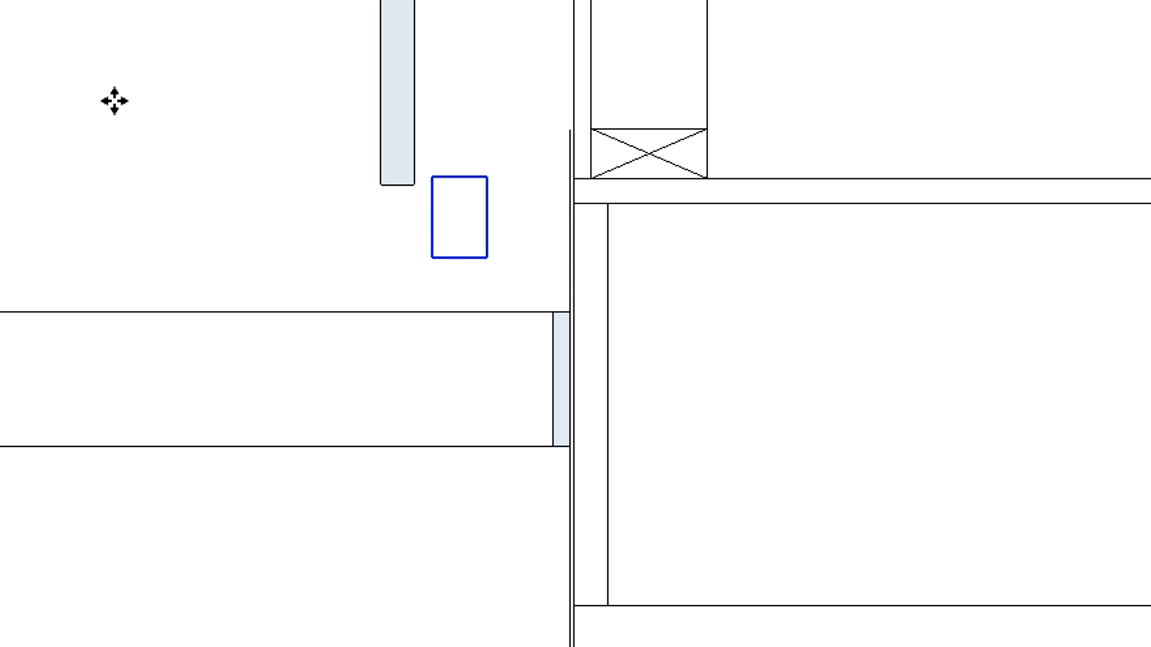
left_click_drag(99, 93, 176, 137)
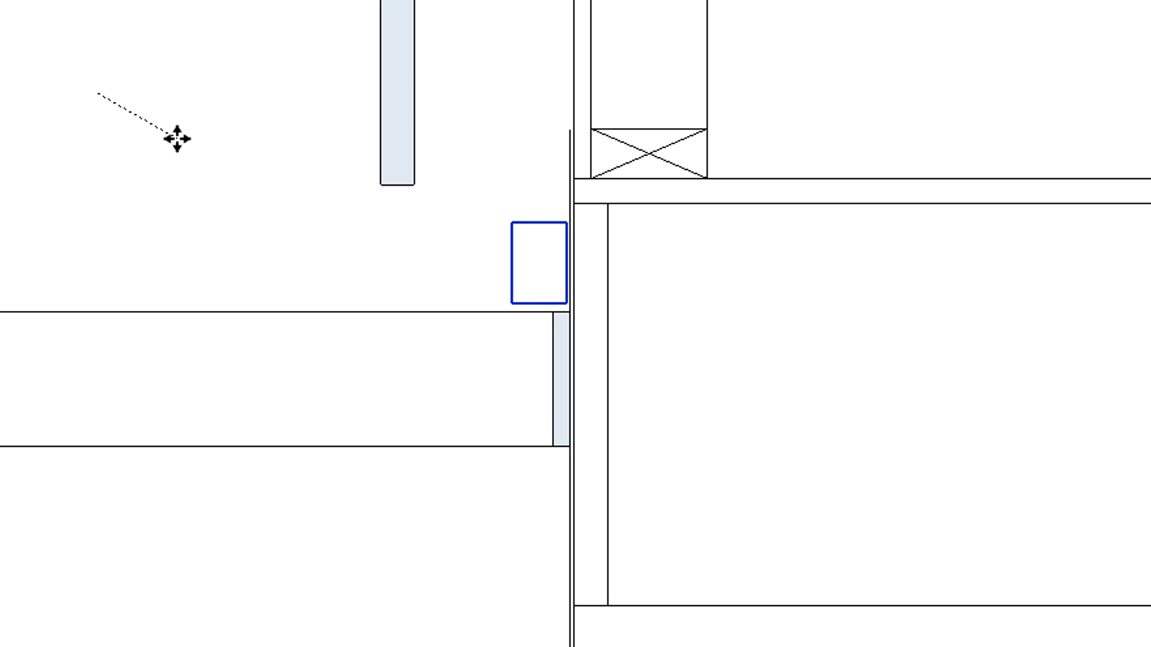
left_click_drag(177, 136, 176, 142)
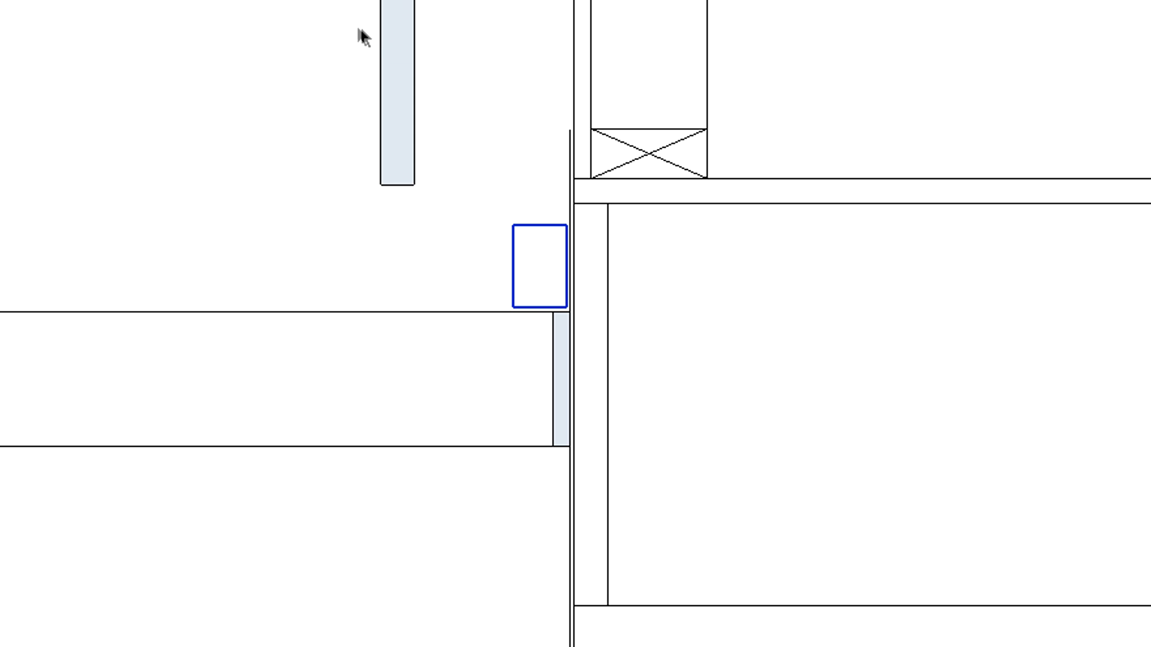
Move the siding panel back down over the L flashing.
left_click(376, 45)
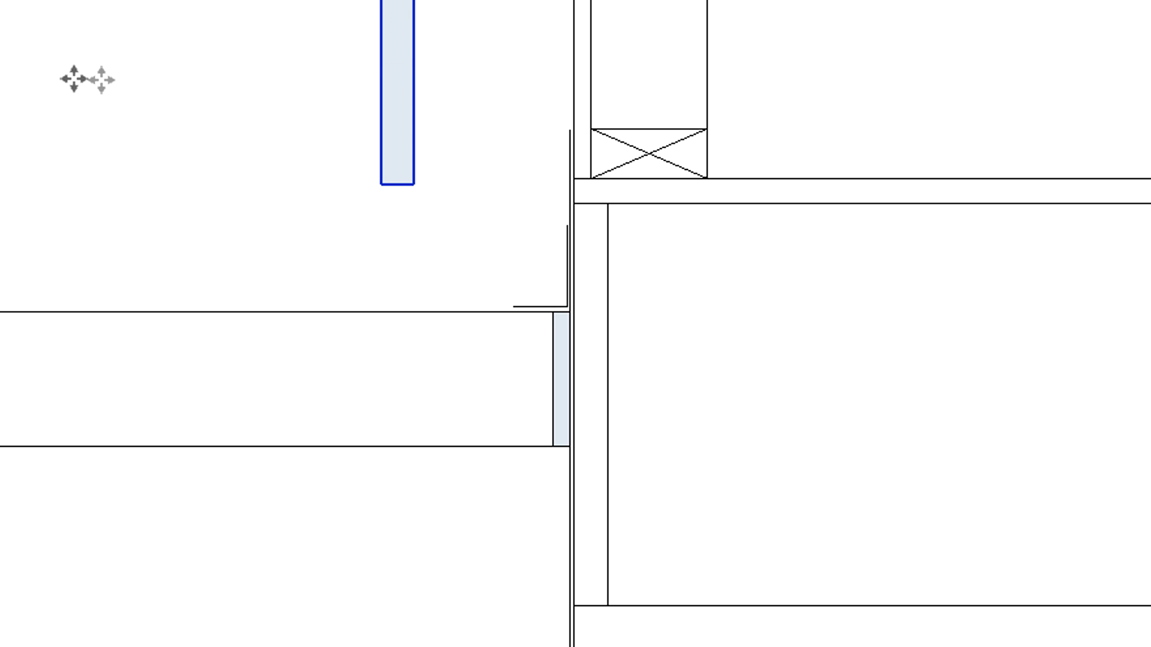
left_click_drag(76, 81, 220, 195)
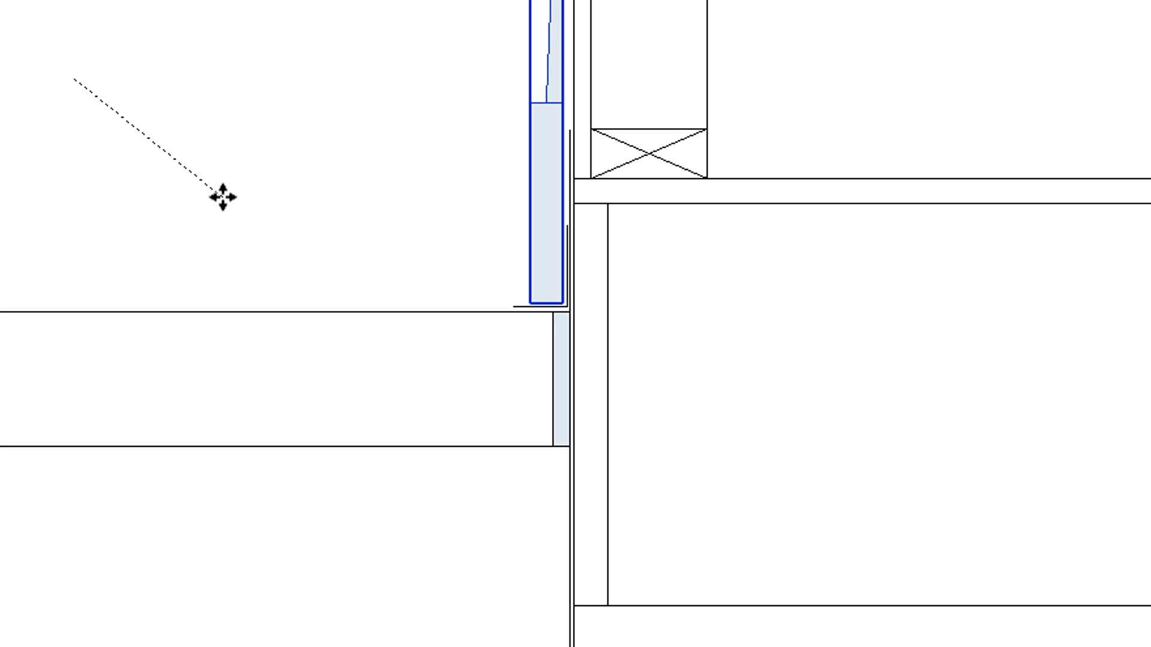
key("Escape")
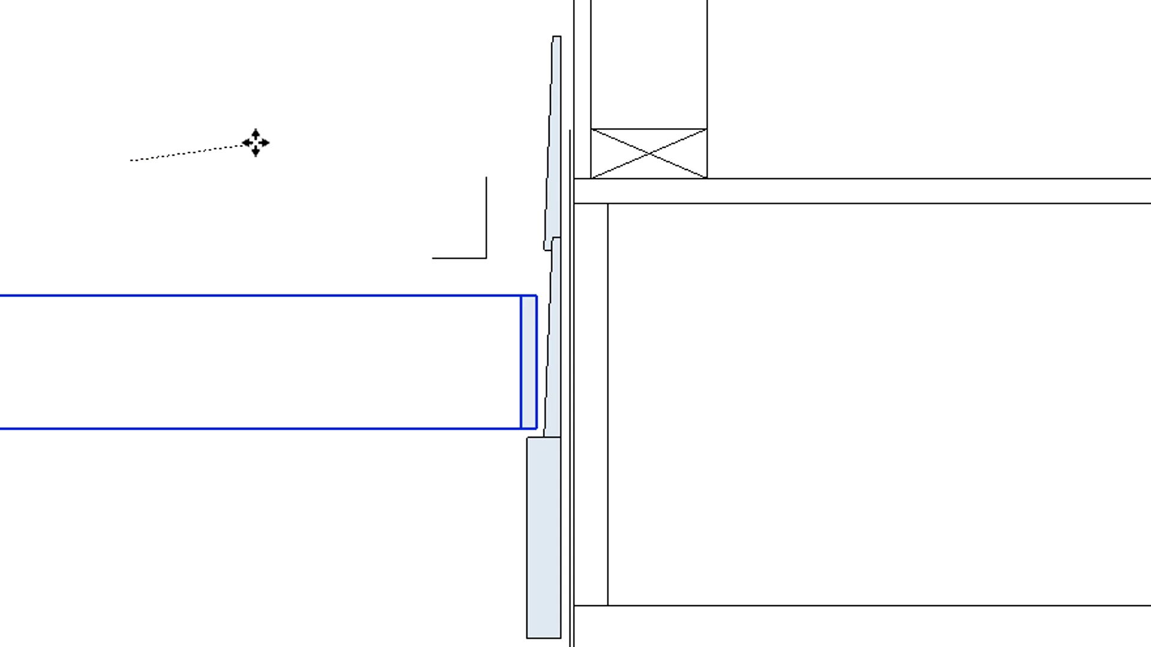
Set the slab at the lower siding edge, then start and cancel another slab move.
left_click(258, 142)
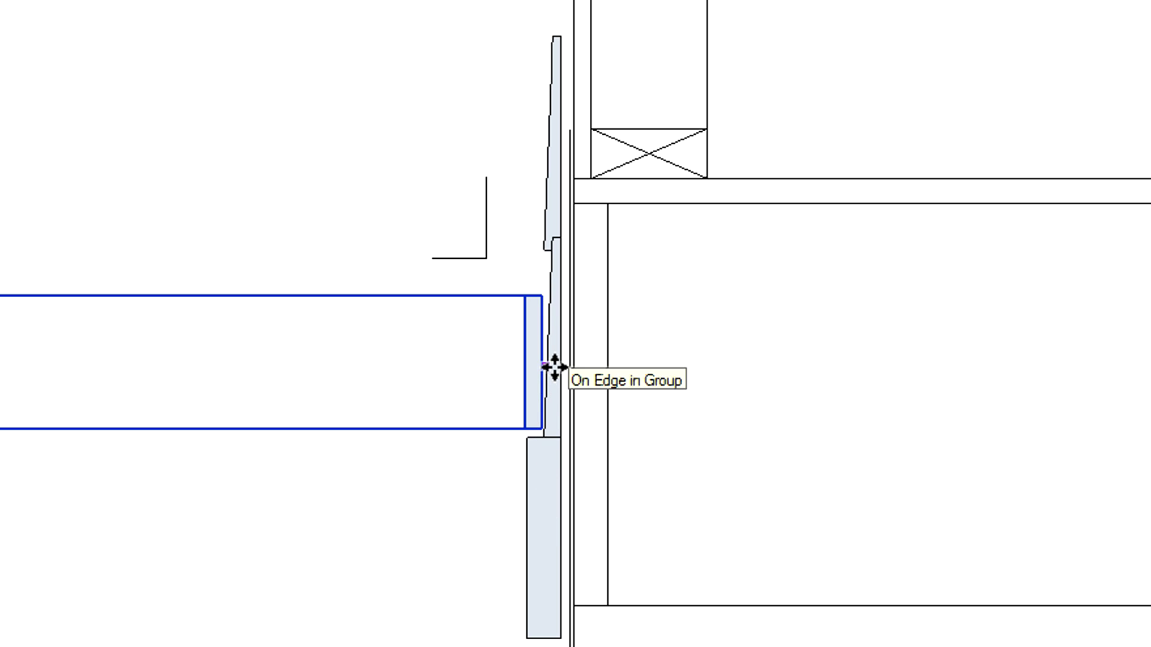
left_click(546, 344)
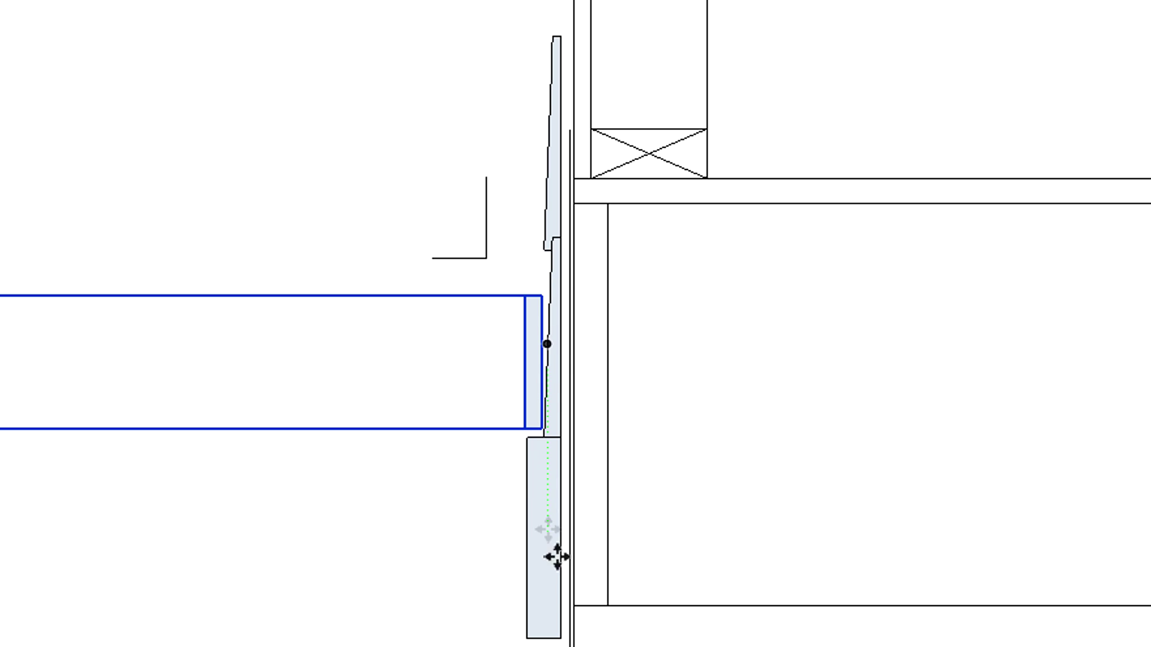
key("Escape")
left_click(352, 159)
Move the slab back so it sits against the wall.
left_click(160, 157)
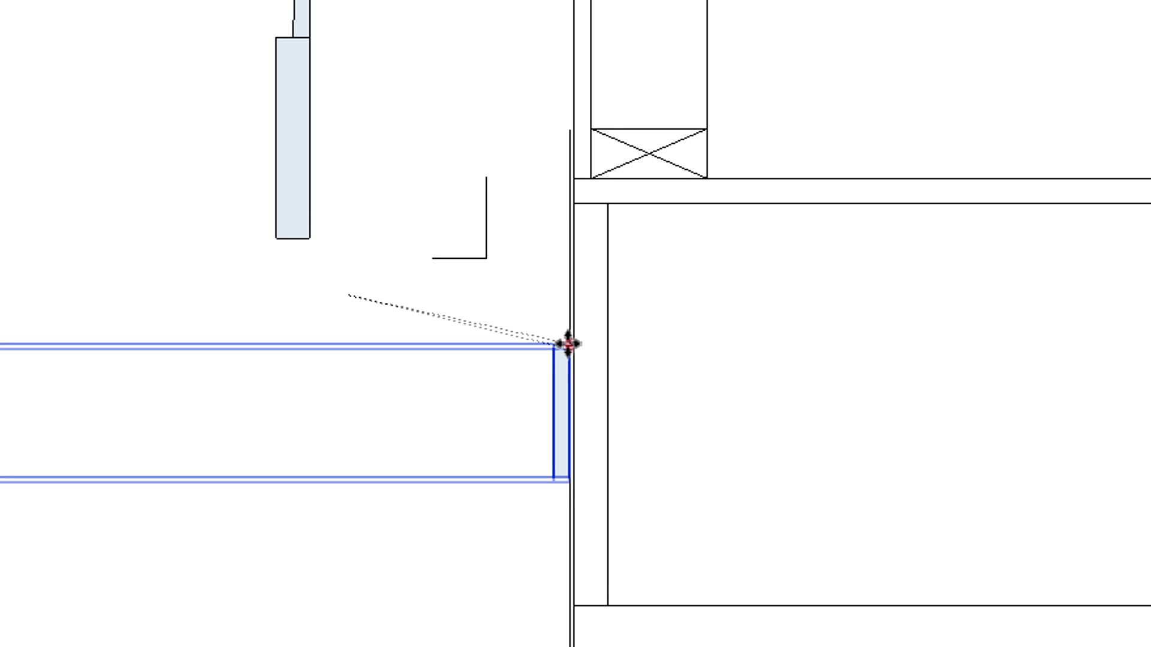
left_click(564, 342)
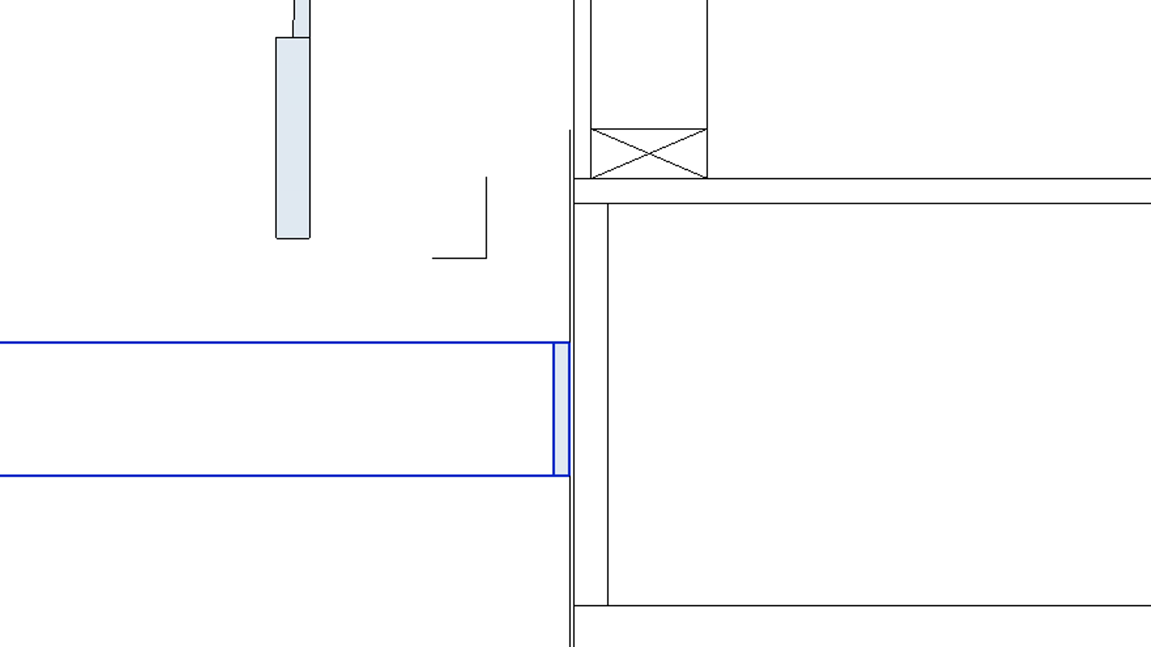
left_click(462, 249)
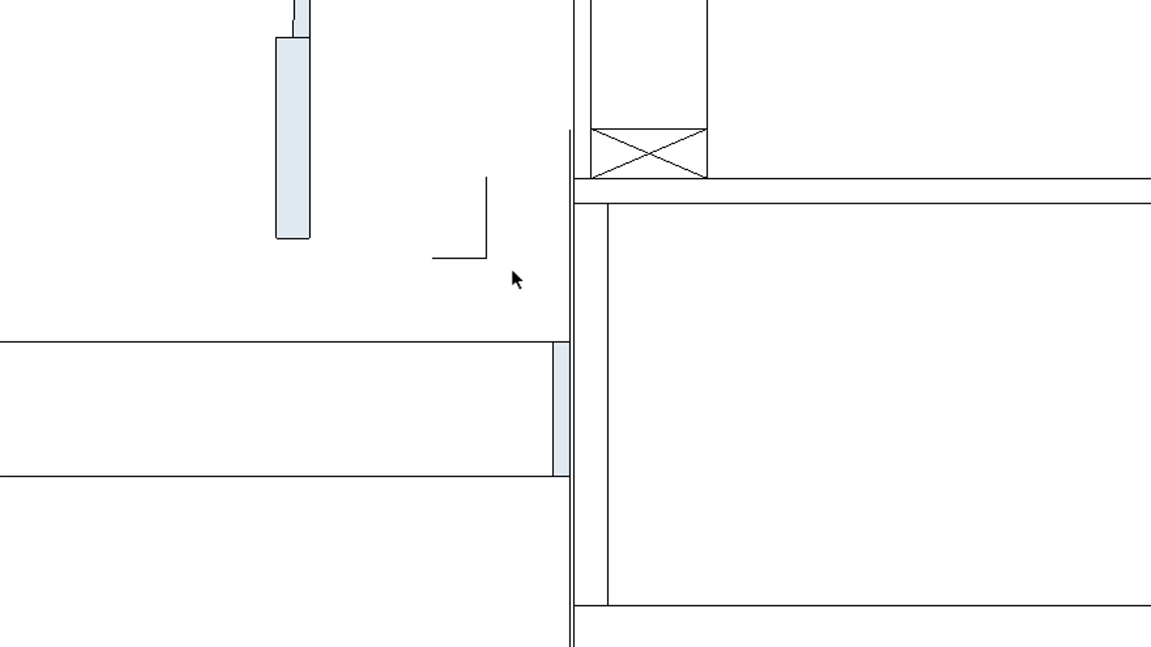
Move the L flashing onto the slab corner at the wall.
left_click(459, 218)
left_click(19, 81)
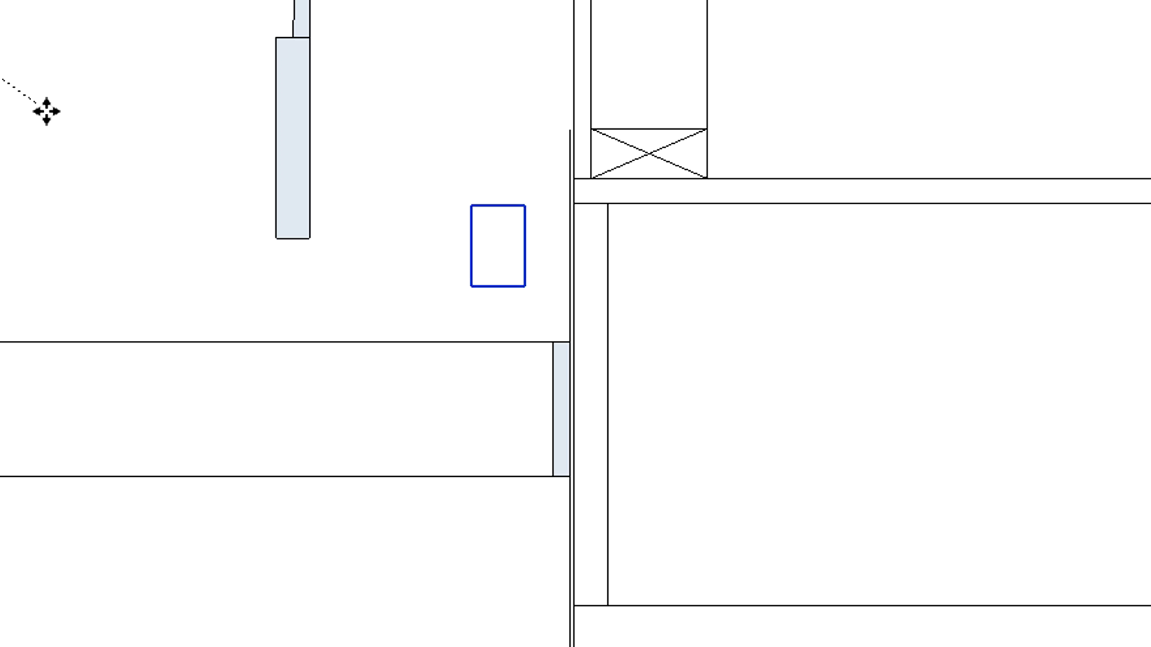
left_click(76, 154)
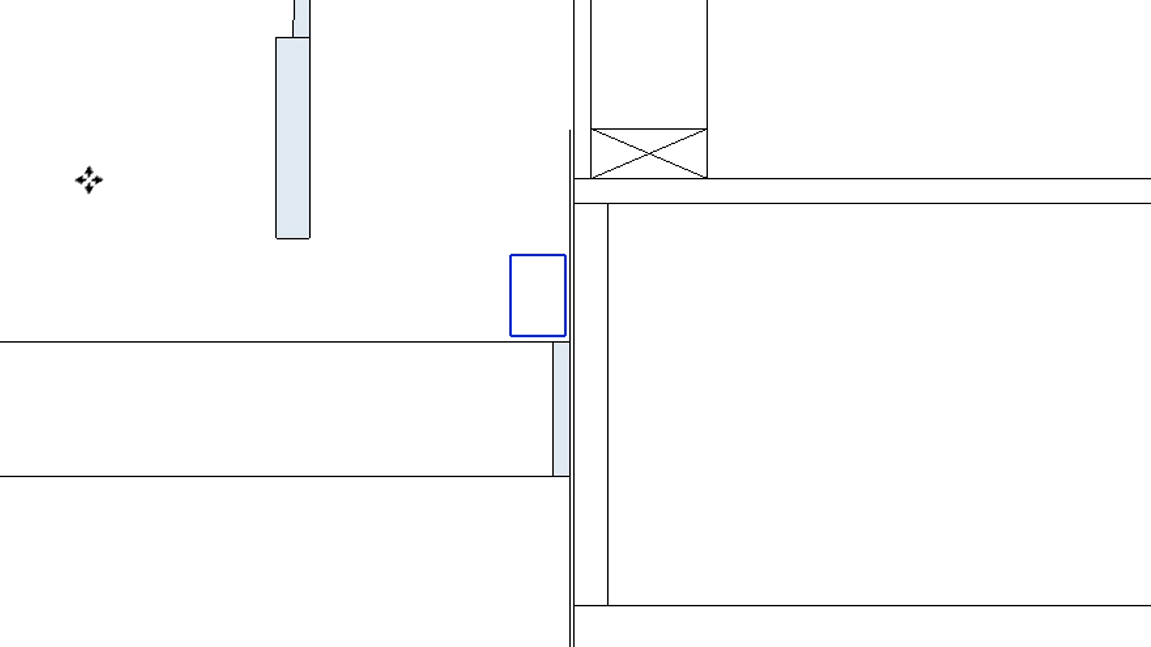